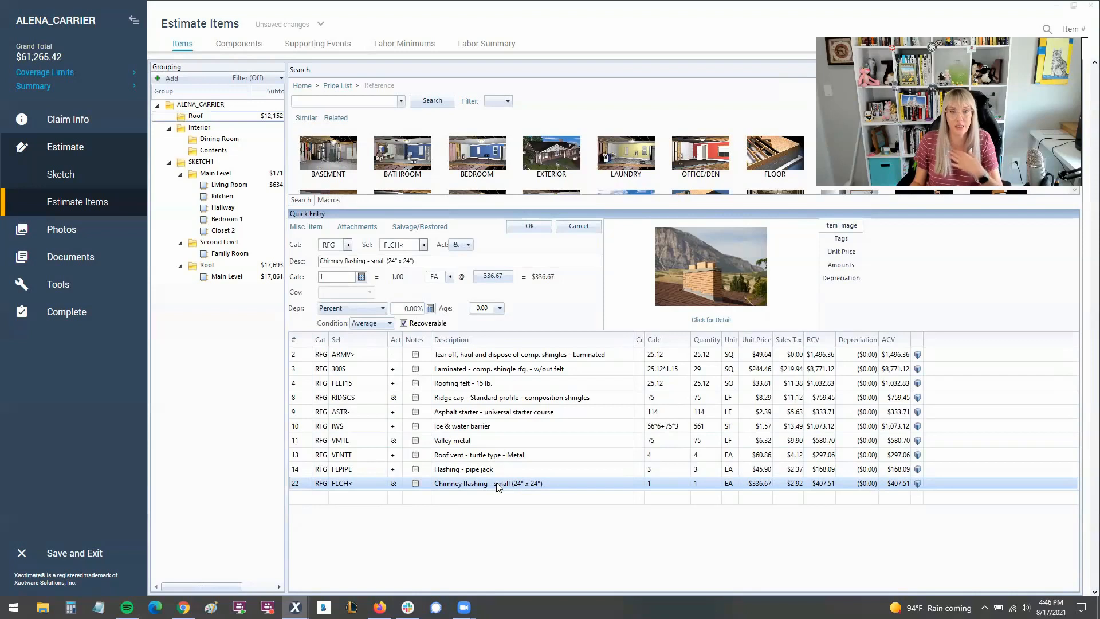
Open the chimney flashing line item in the Roof group and display its unit price options.
click(496, 277)
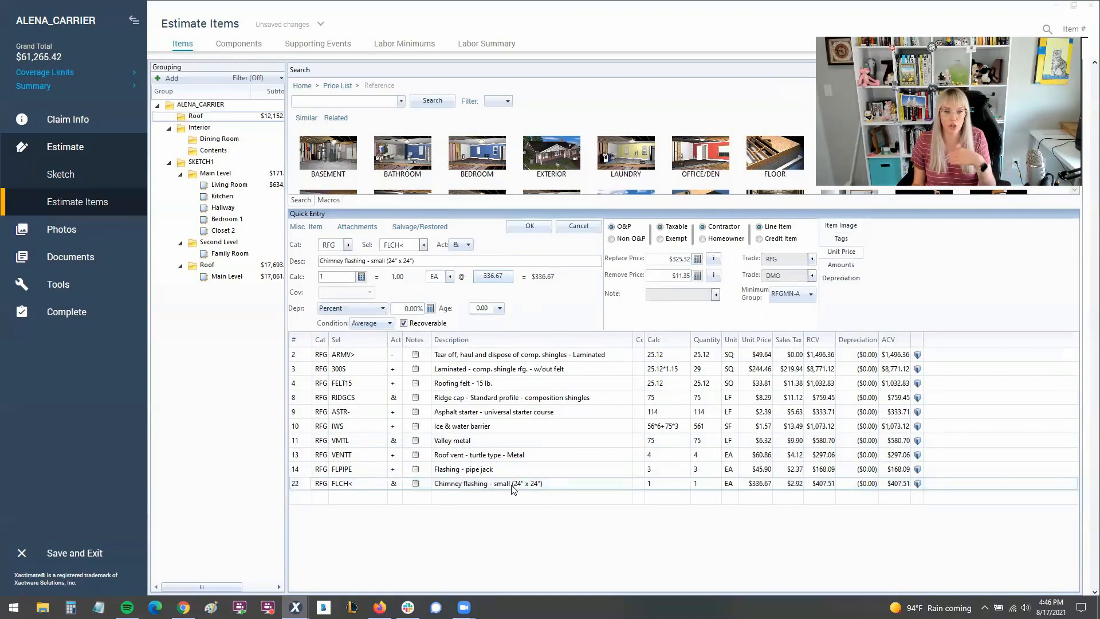
click(304, 487)
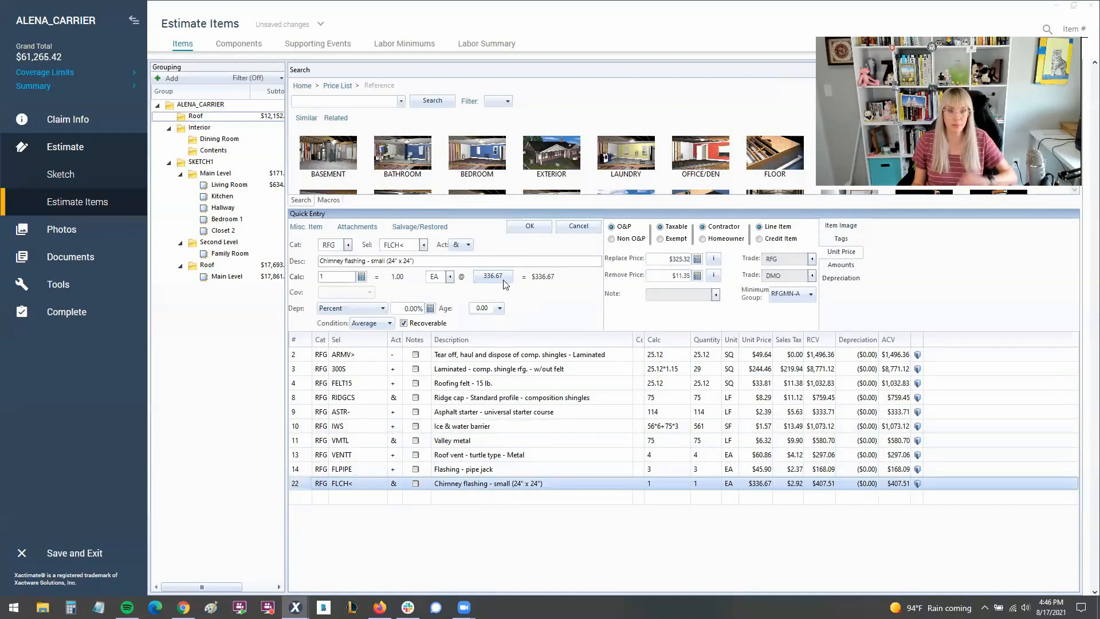
key(ctrl)
key(ctrl)
key(ctrl)
key(ctrl)
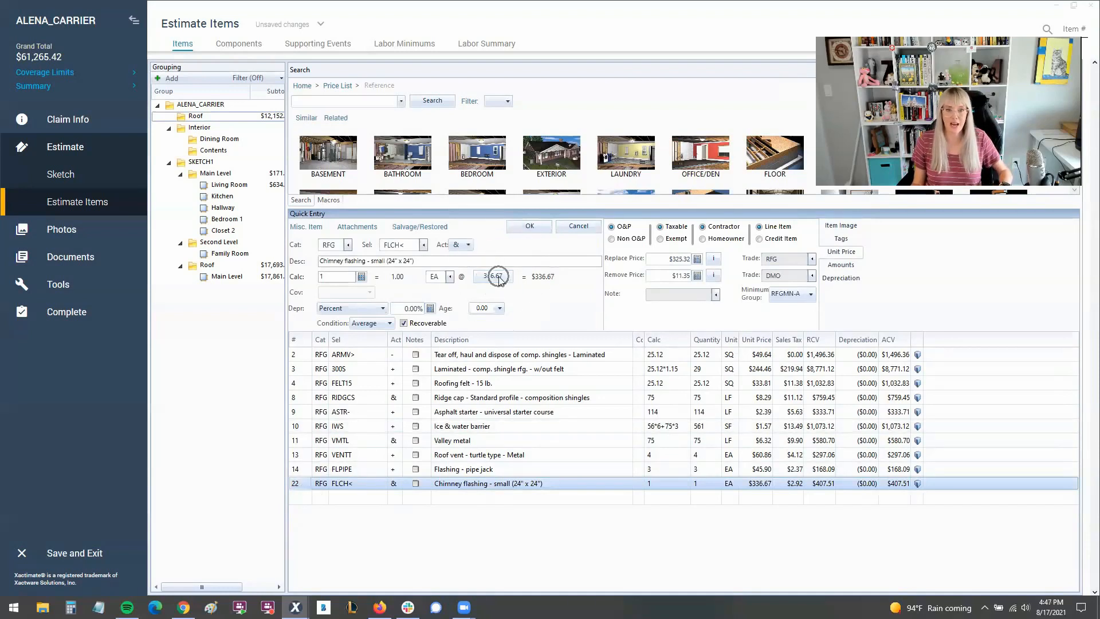
key(ctrl)
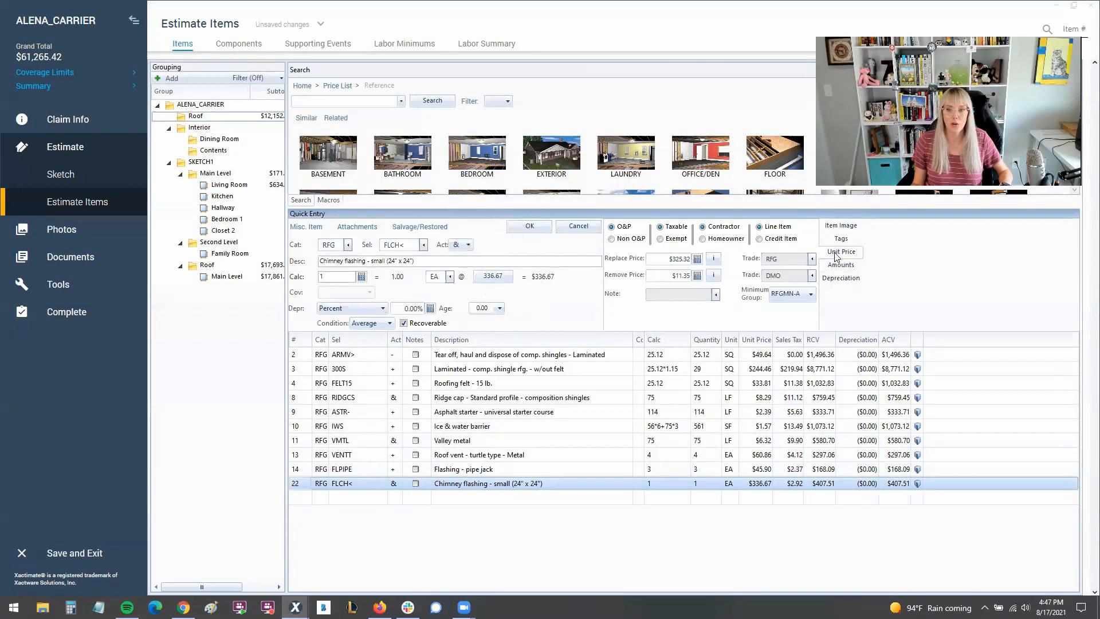
key(ctrl)
key(ctrl)
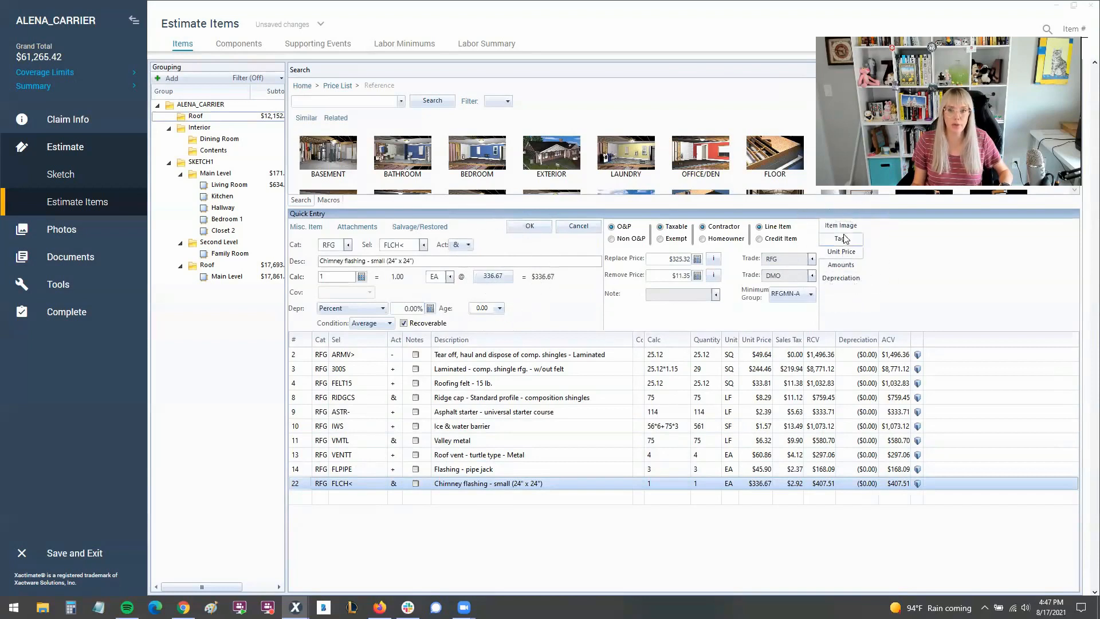
Mark the small chimney flashing line item as a credit item and save the change to the estimate.
click(846, 227)
click(848, 253)
key(ctrl)
key(ctrl)
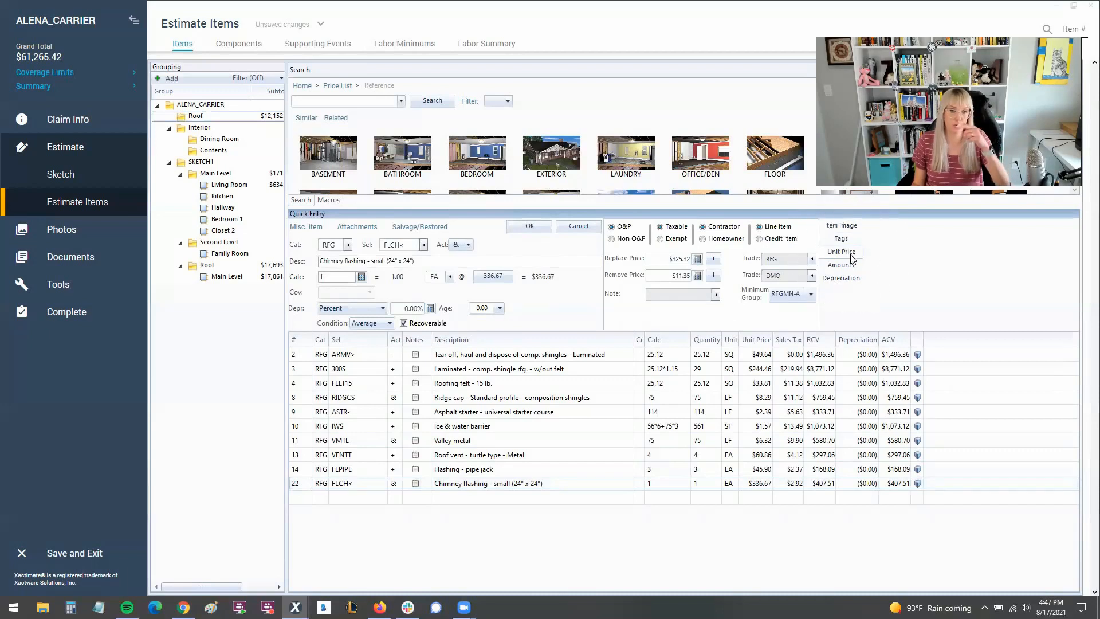
key(ctrl)
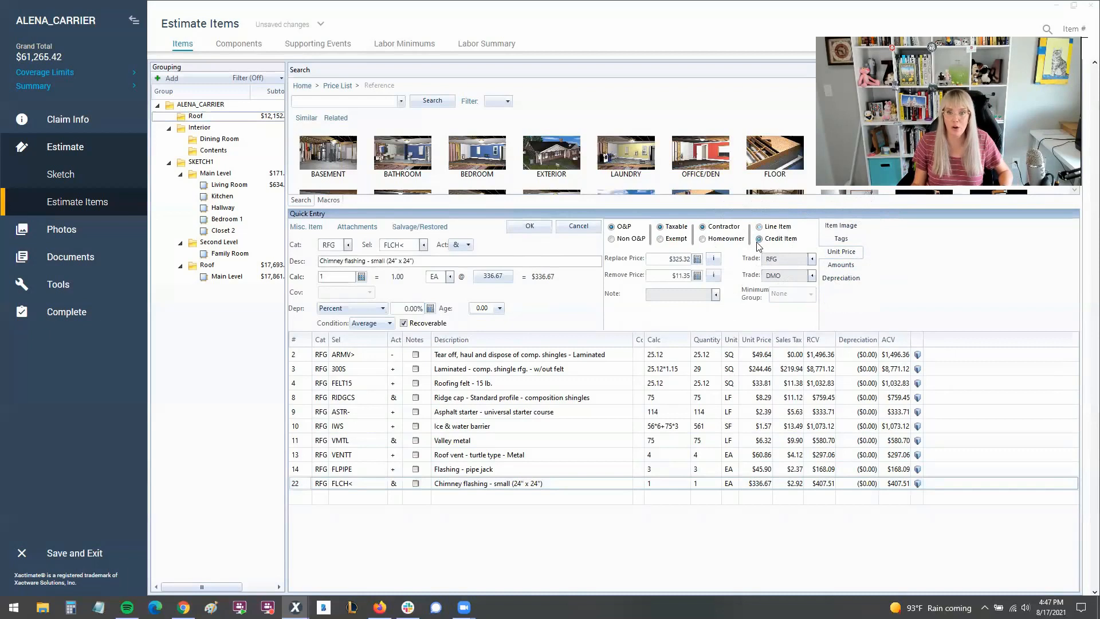
click(518, 227)
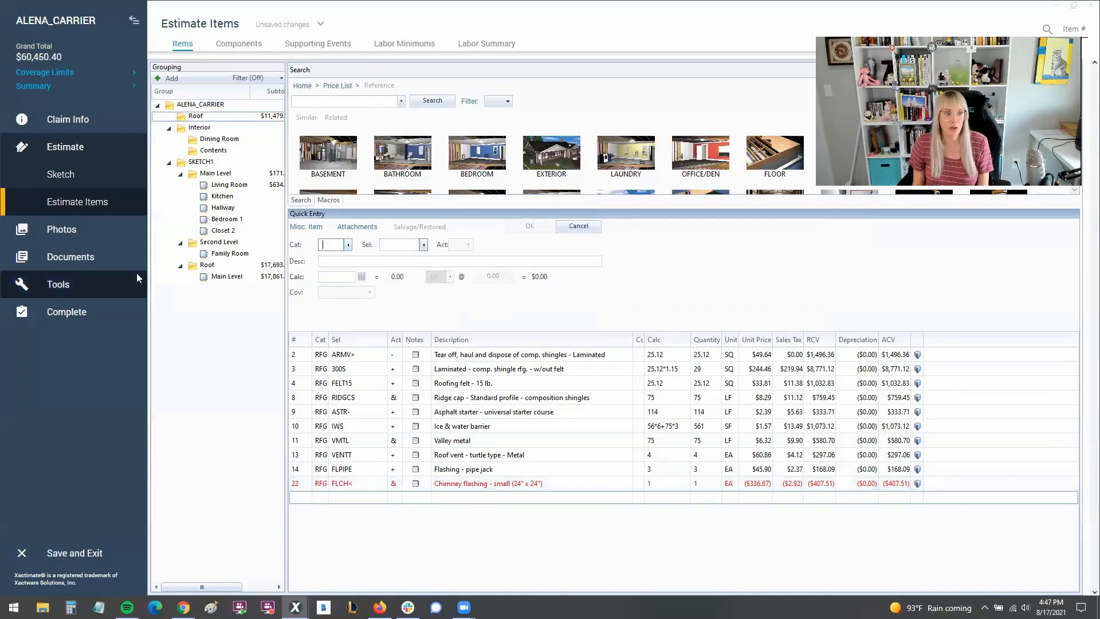
Preview the Rough Draft report with line item detail, examine the chimney flashing credit in the Roof section, and close the report.
click(88, 257)
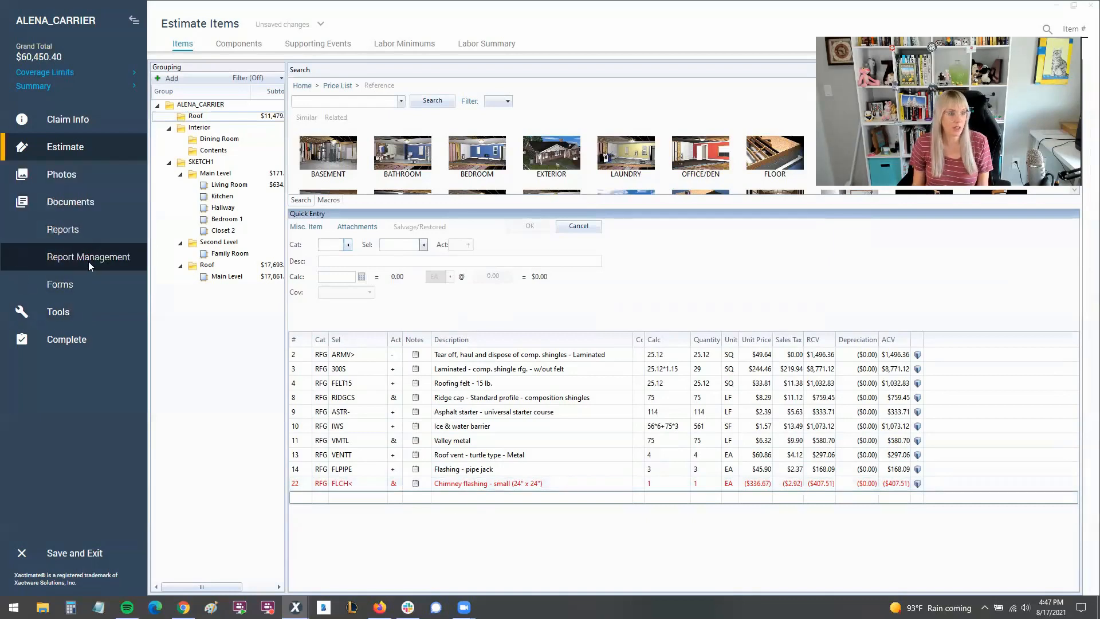
click(74, 231)
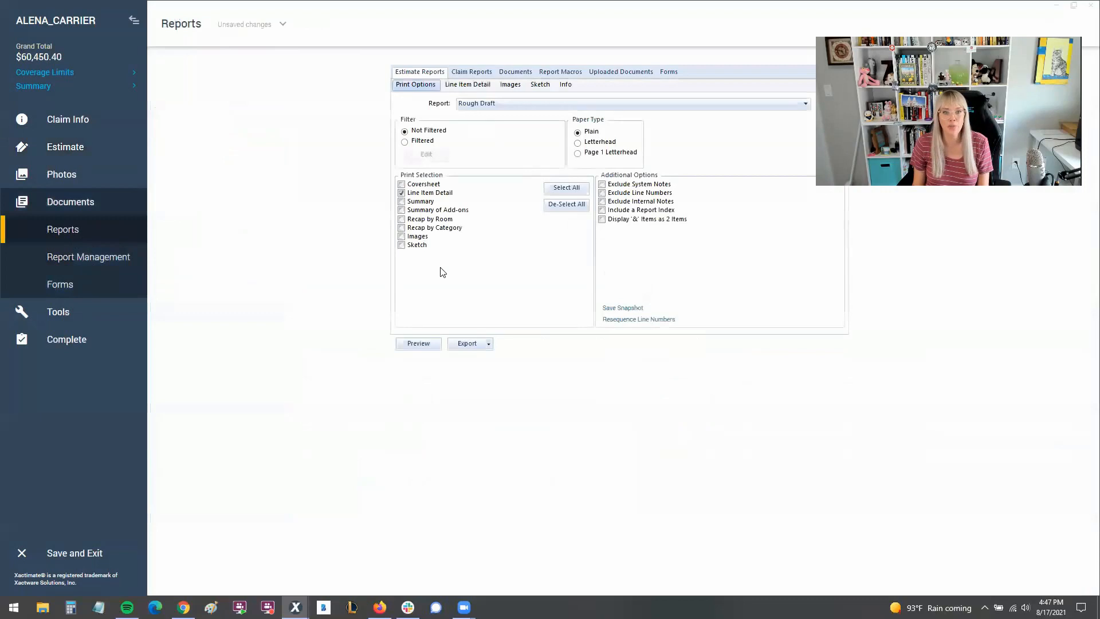
click(418, 344)
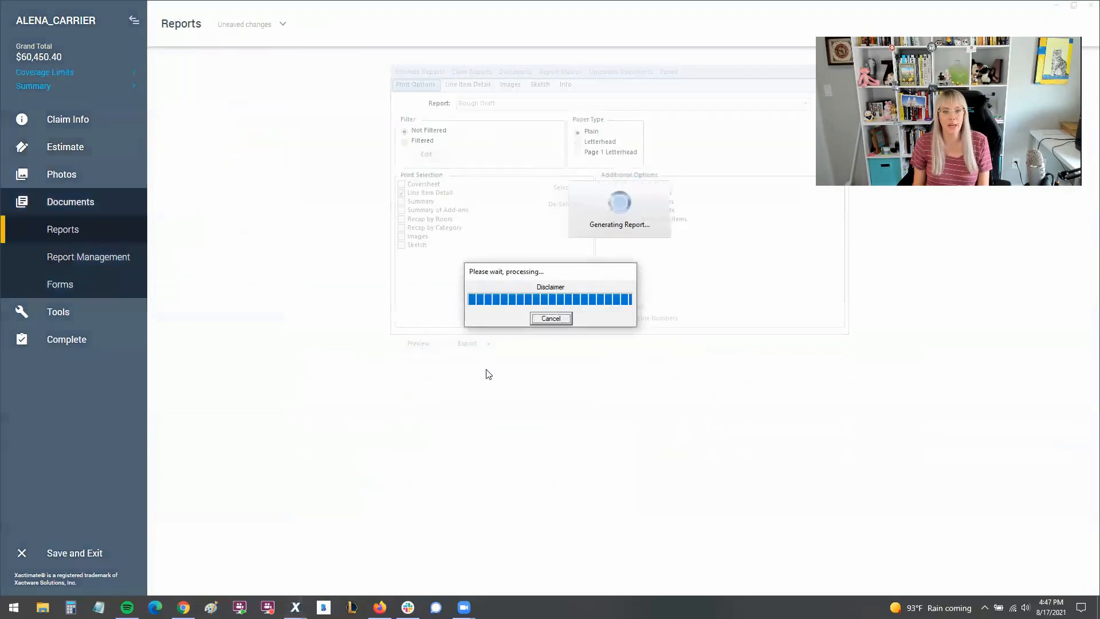
scroll(483, 412, down, 2)
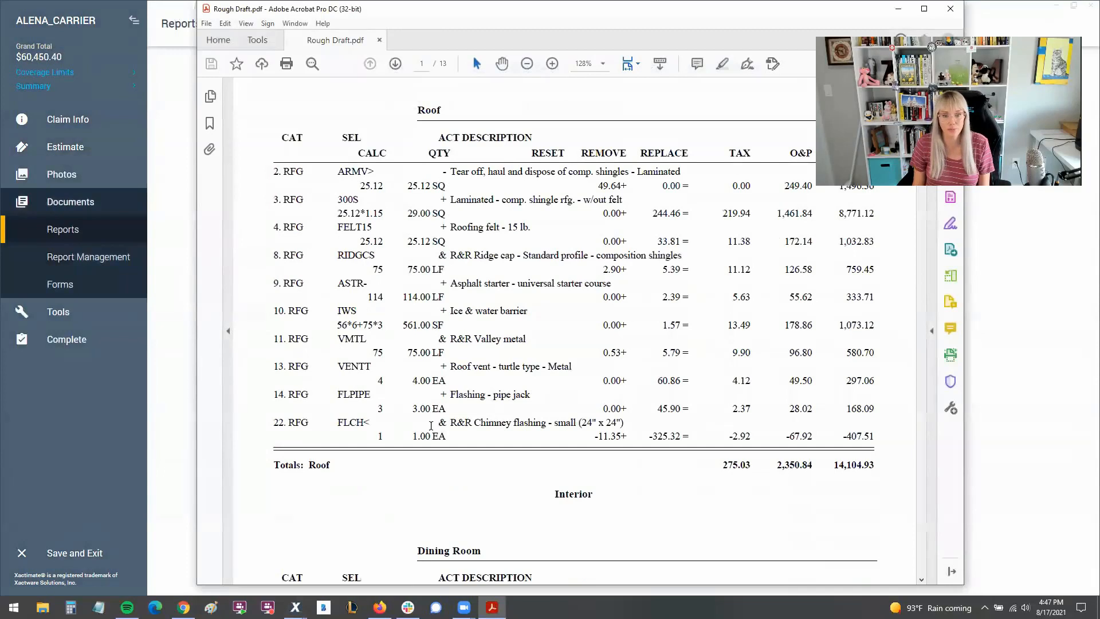
drag(273, 422, 624, 424)
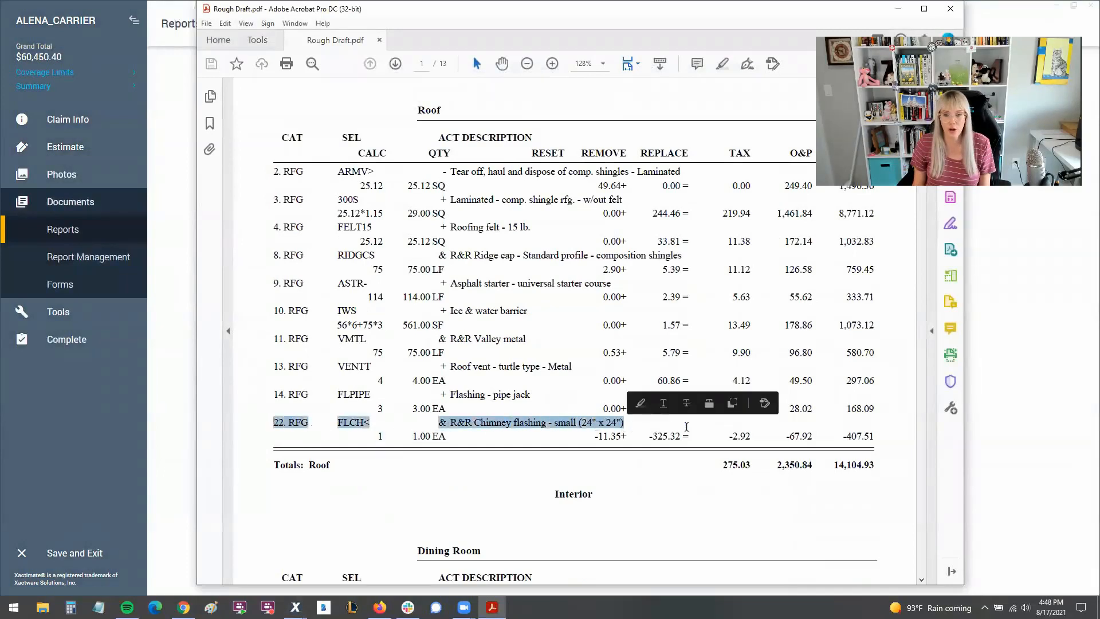
click(797, 430)
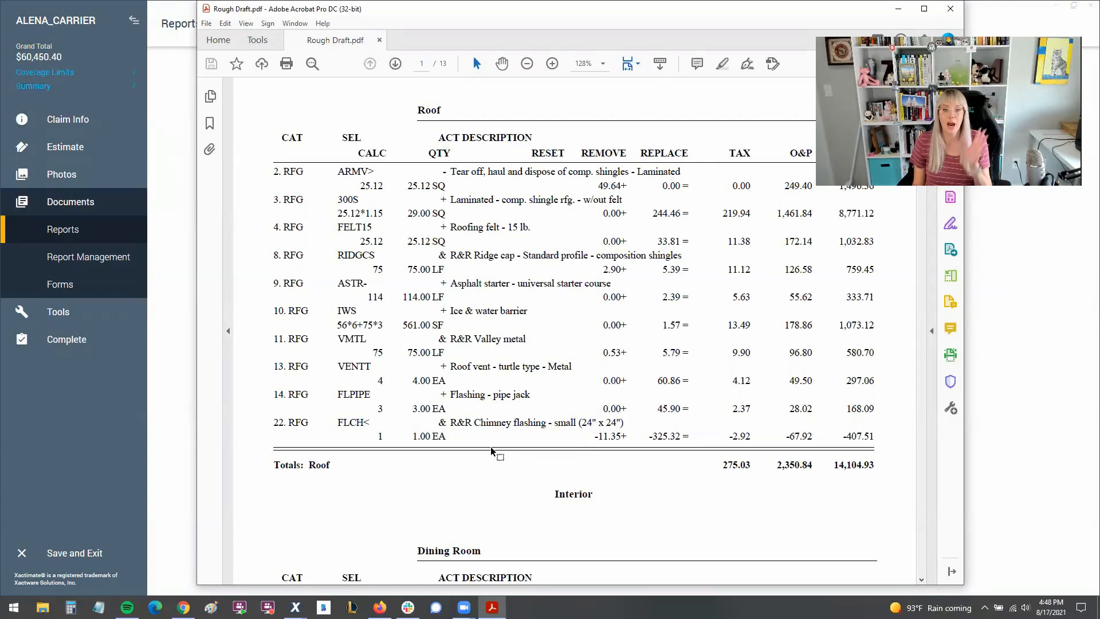
click(948, 11)
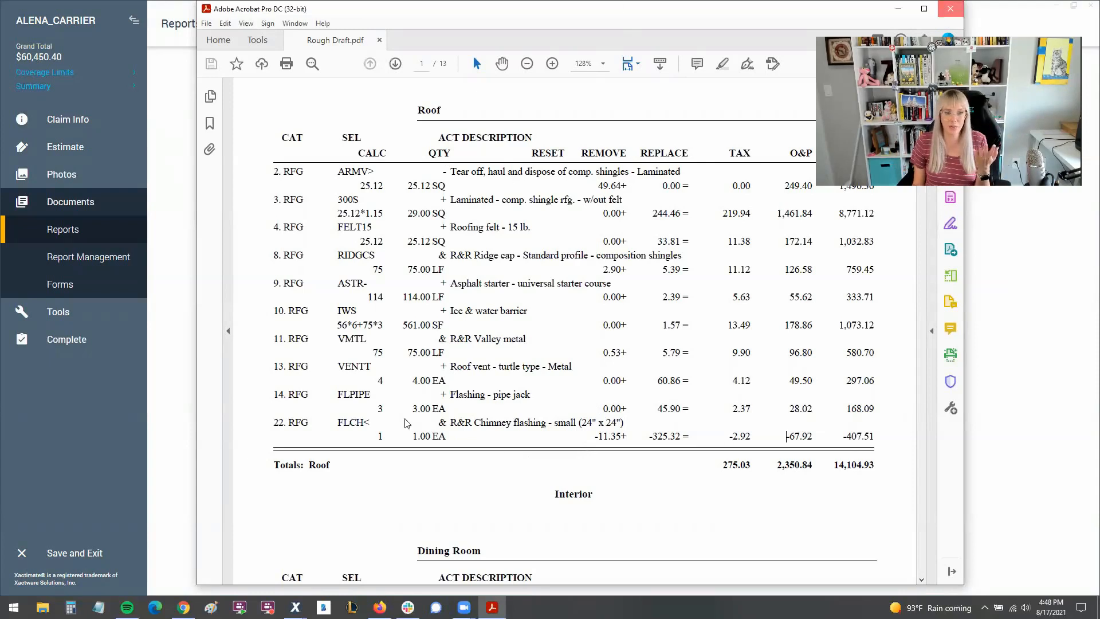
Attach the note "See photos" to the chimney flashing line item in the estimate and save the item.
mouse_move(50, 151)
click(61, 197)
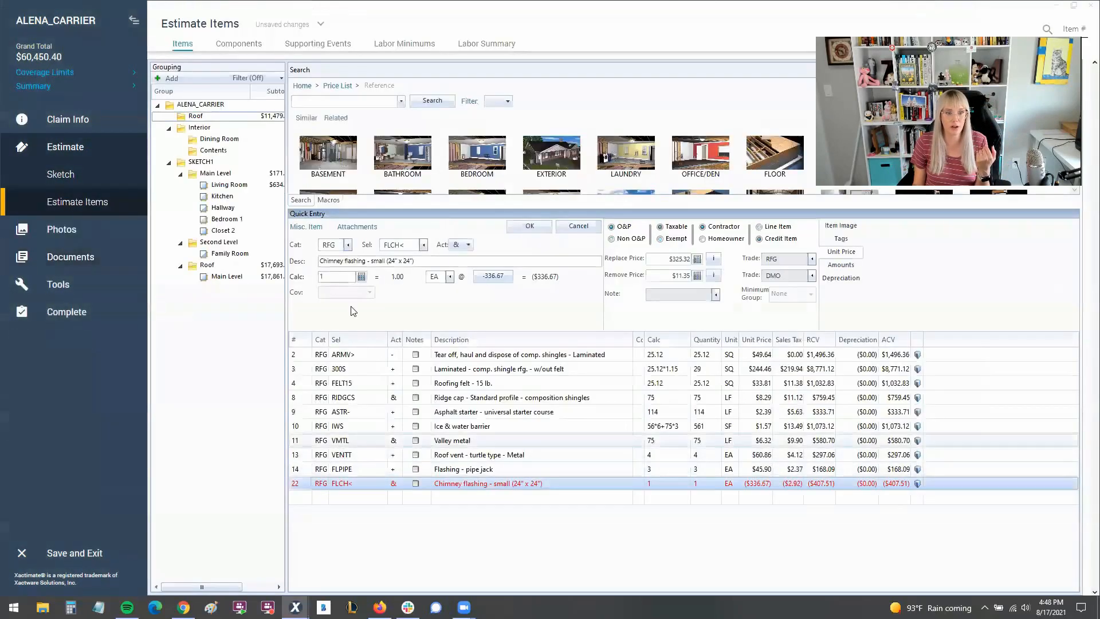
click(357, 227)
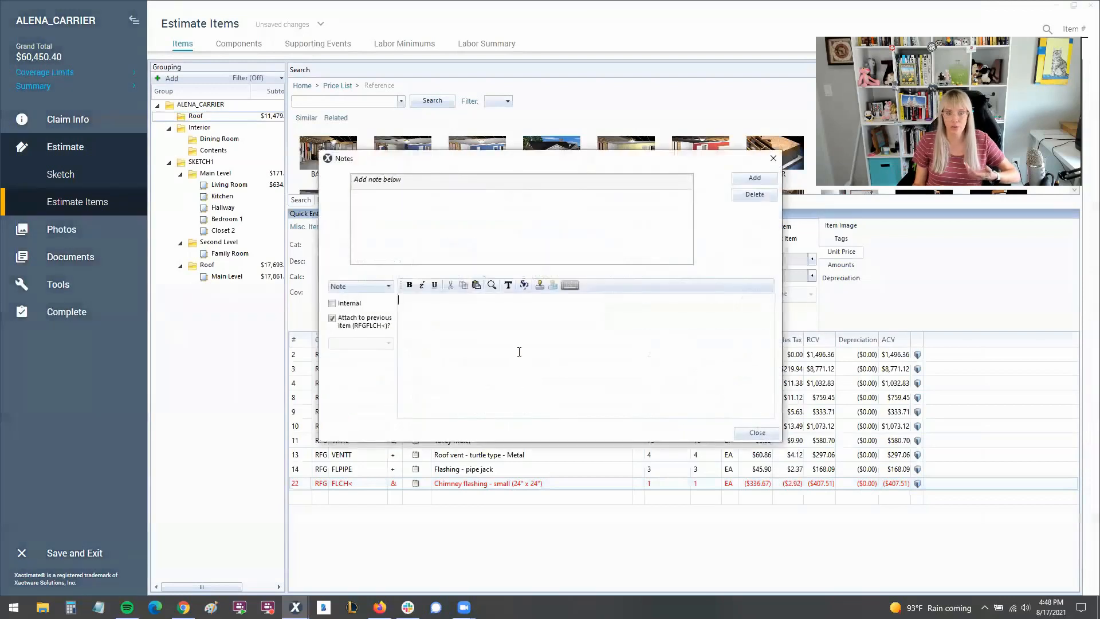
text(In)
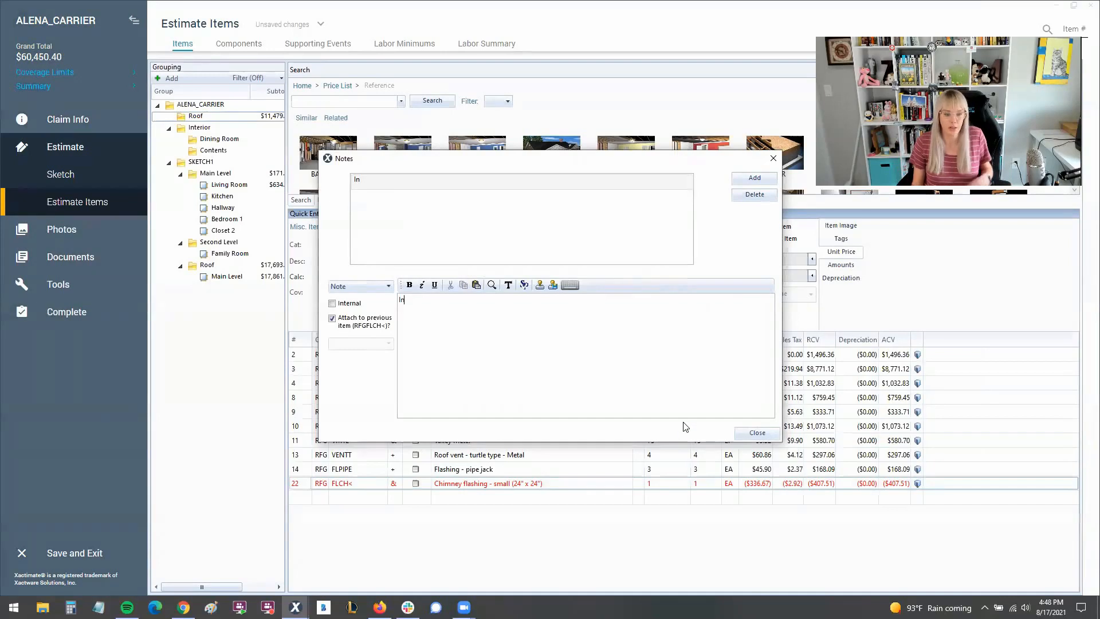
key(BackSpace)
key(BackSpace)
text(See photos)
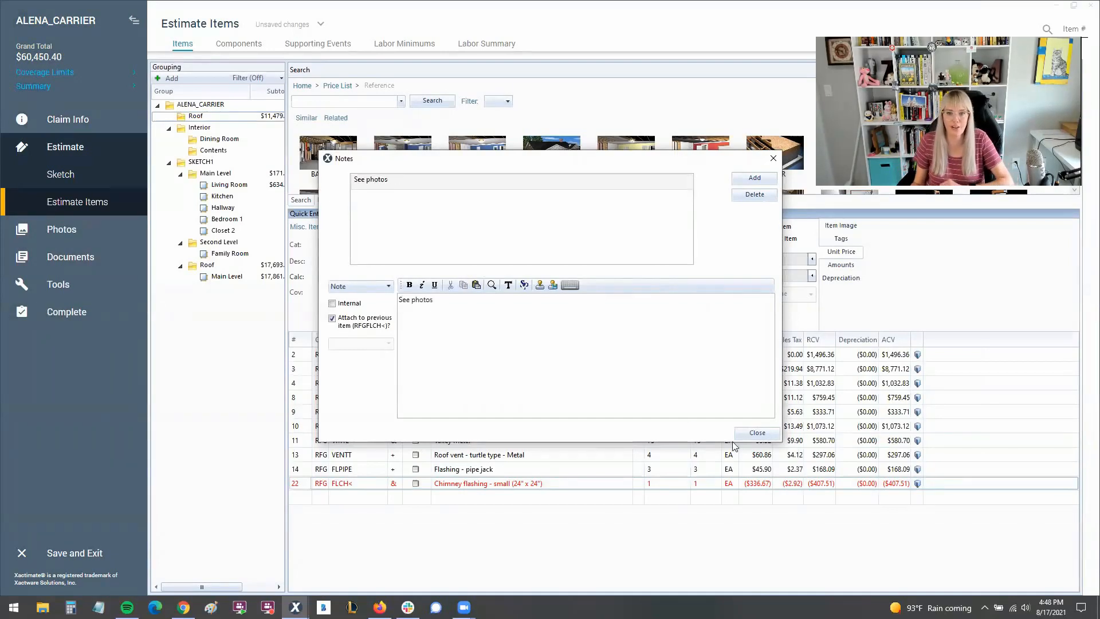
click(756, 433)
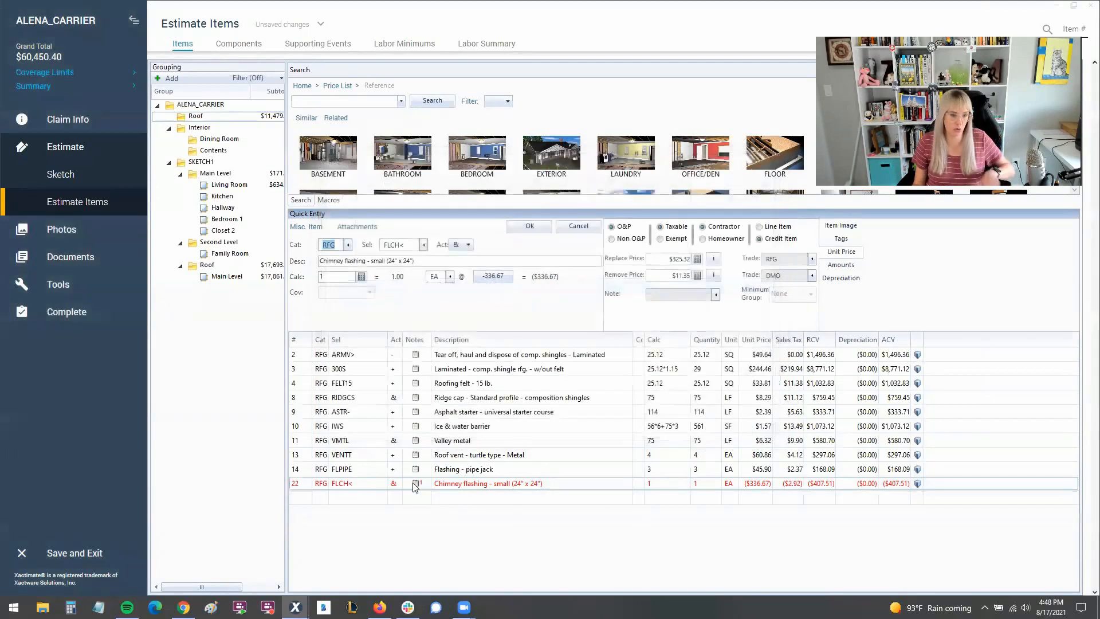
click(527, 233)
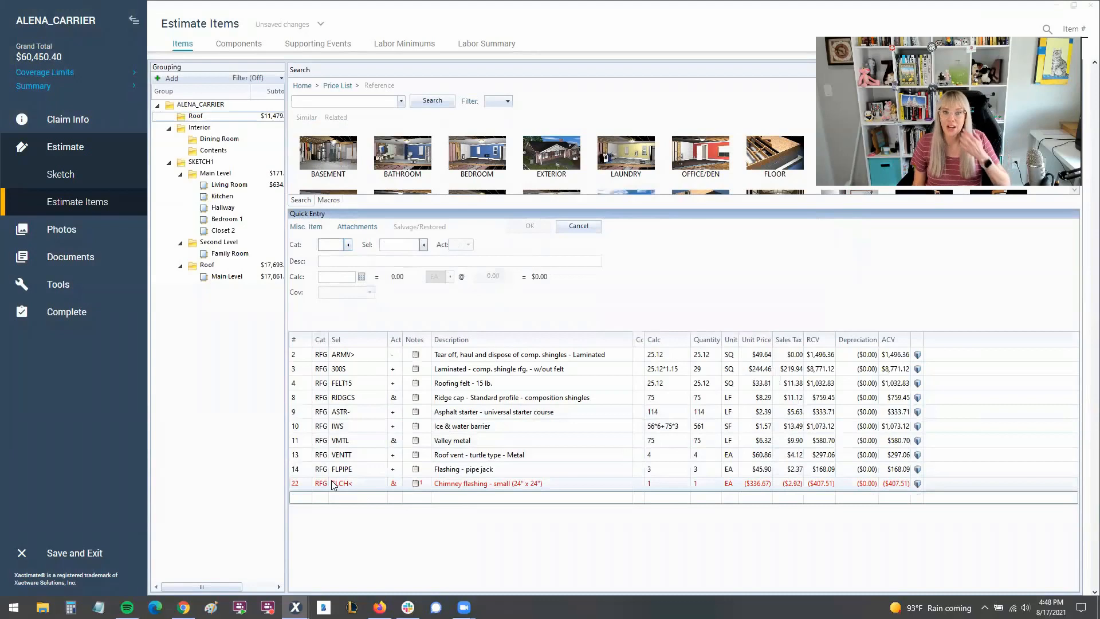
Examine the overhead and profit percentages in the claim parameters, and return to the Roof group's estimate items.
click(306, 487)
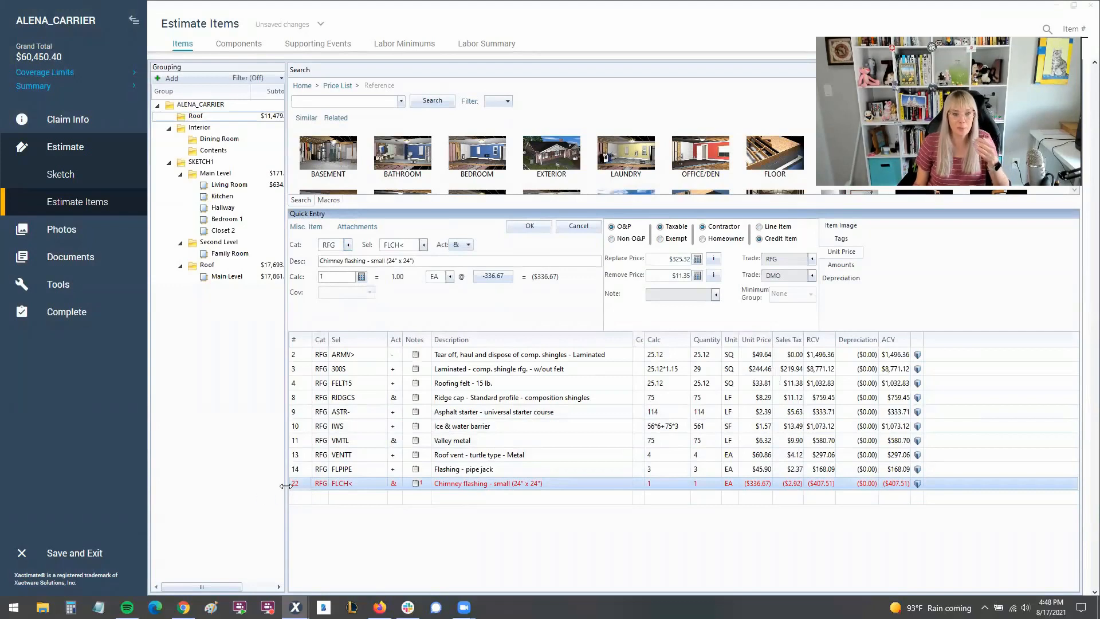
click(74, 121)
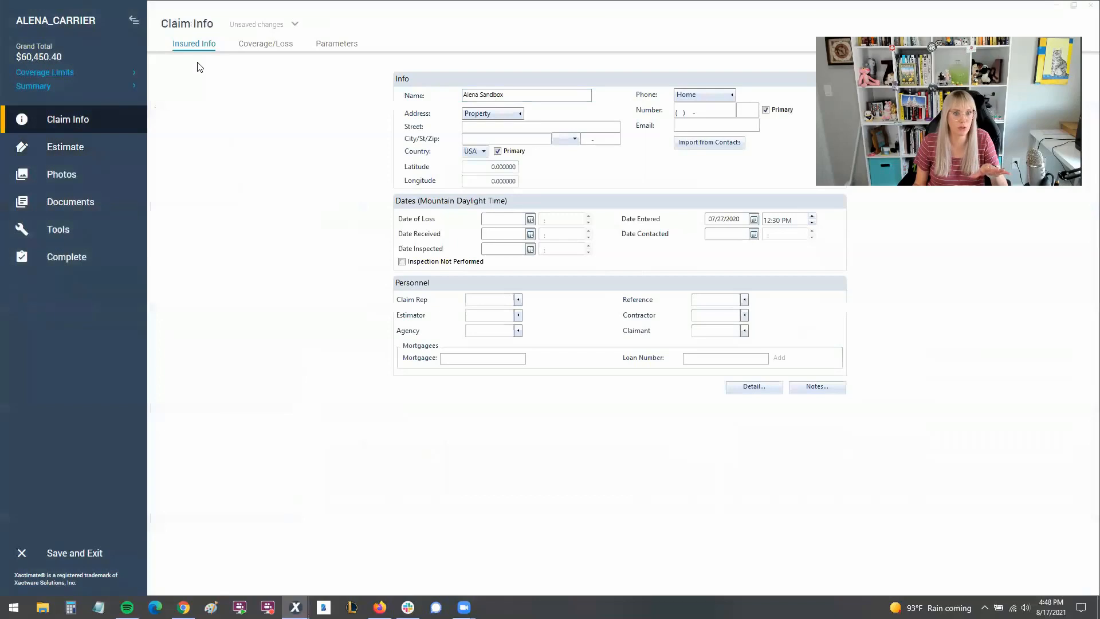
click(333, 50)
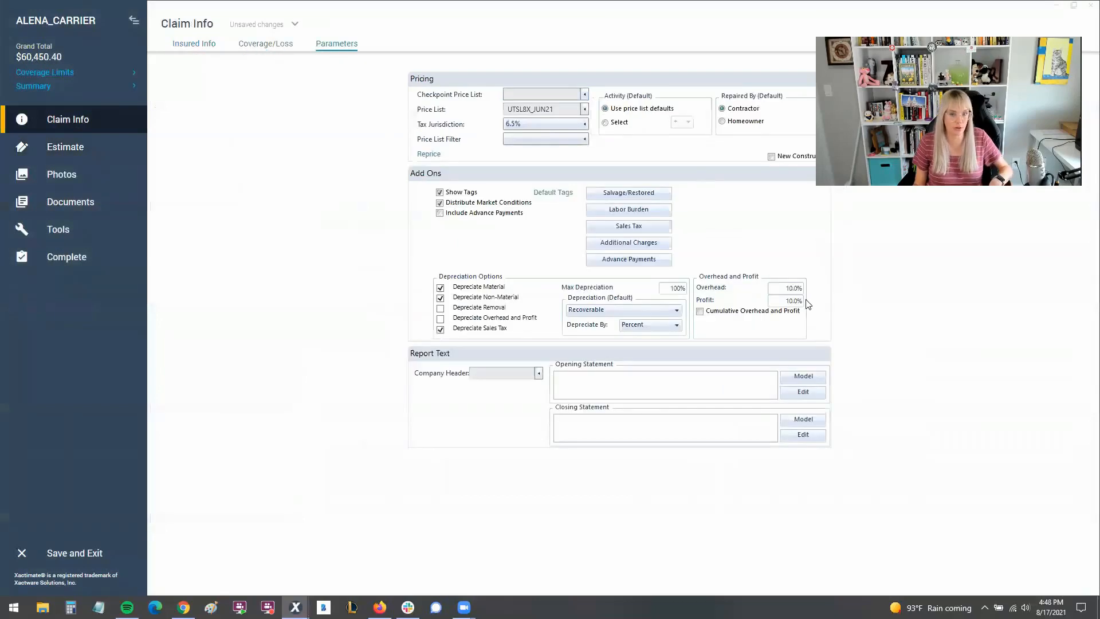
click(791, 308)
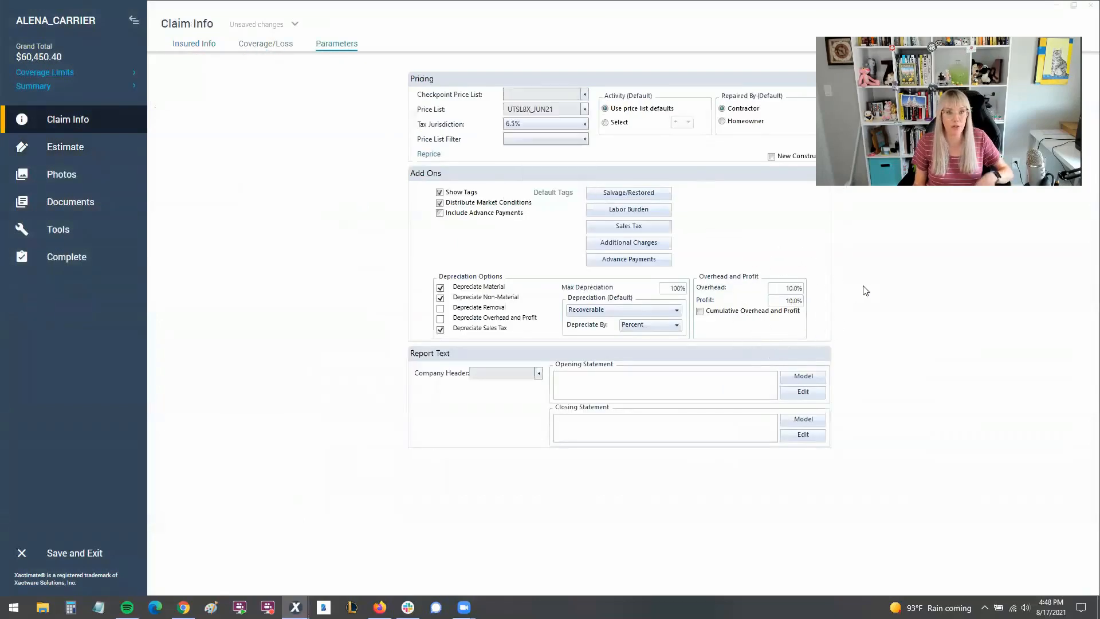
click(89, 150)
click(91, 204)
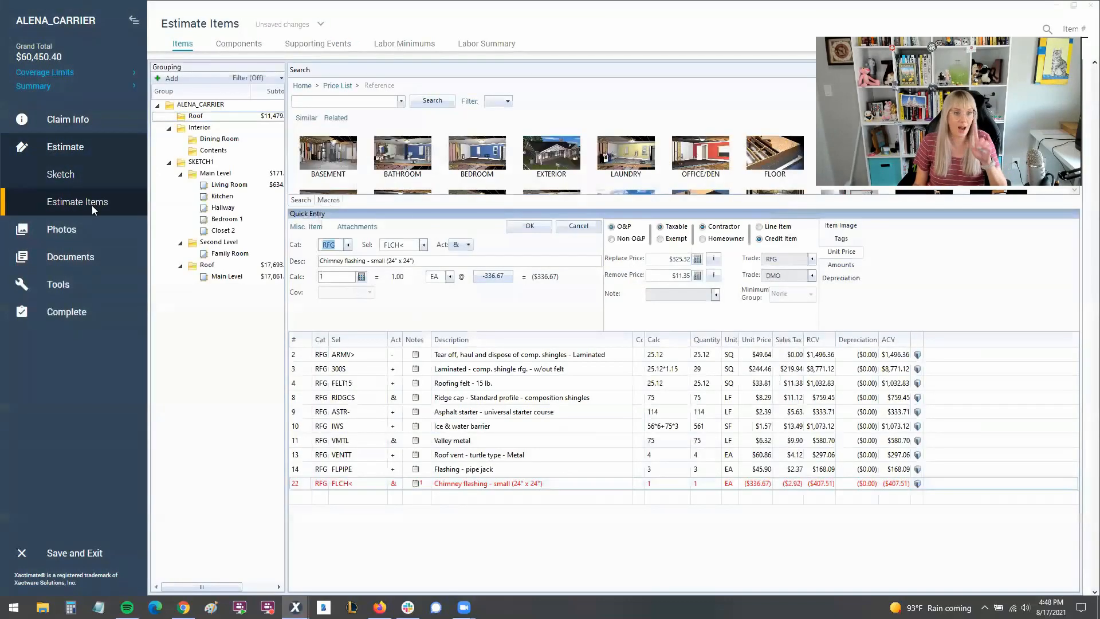
click(205, 119)
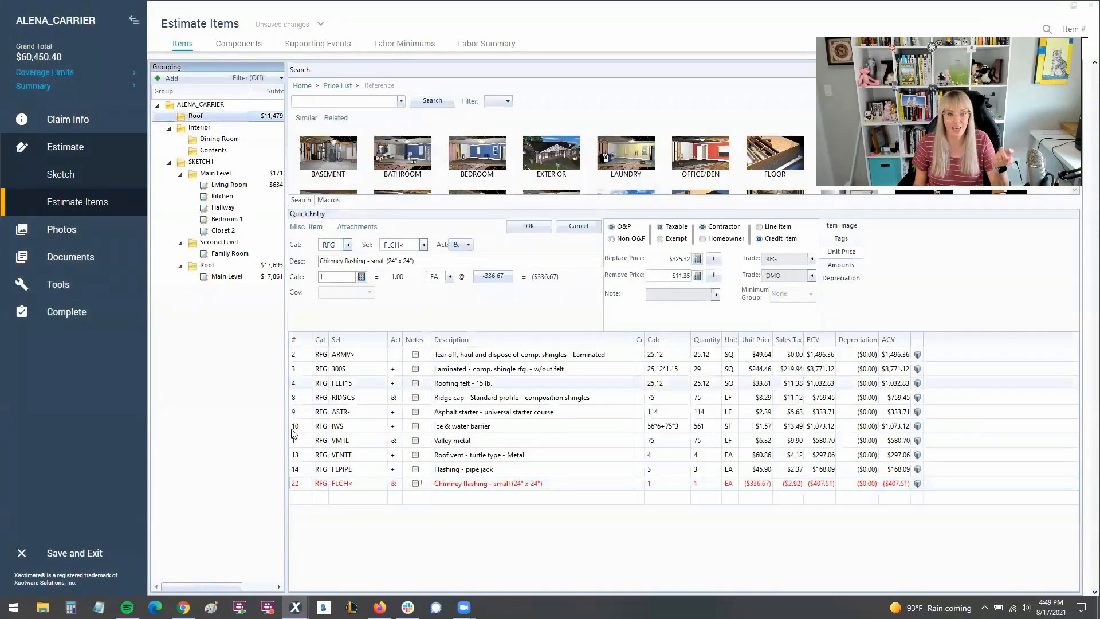
Try to exclude the chimney flashing credit from overhead and profit using the Non O&P option.
click(296, 484)
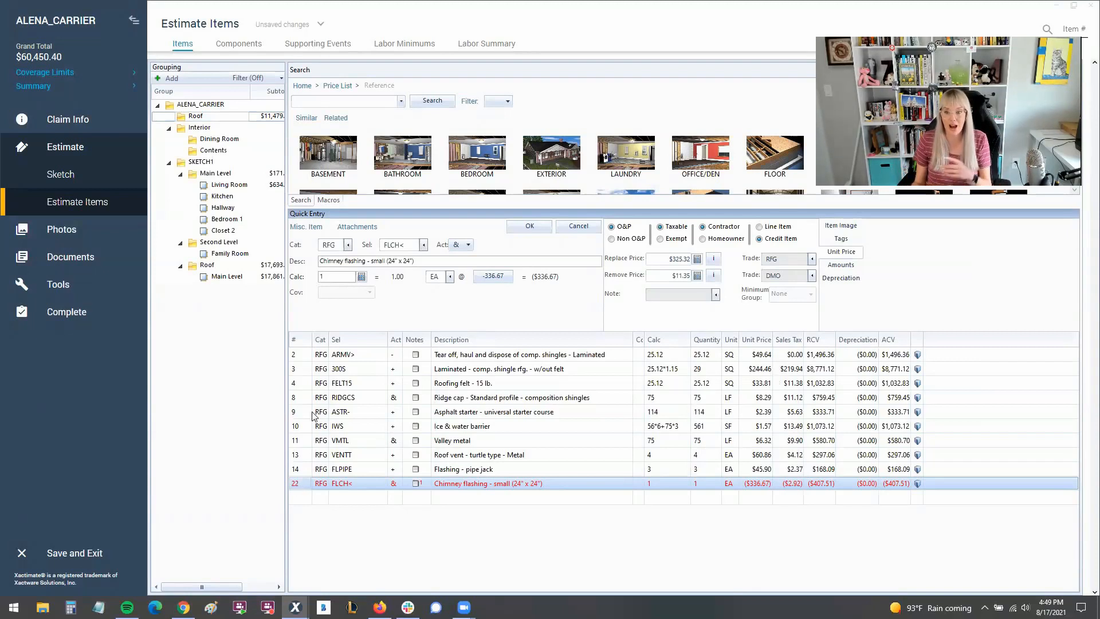
click(611, 239)
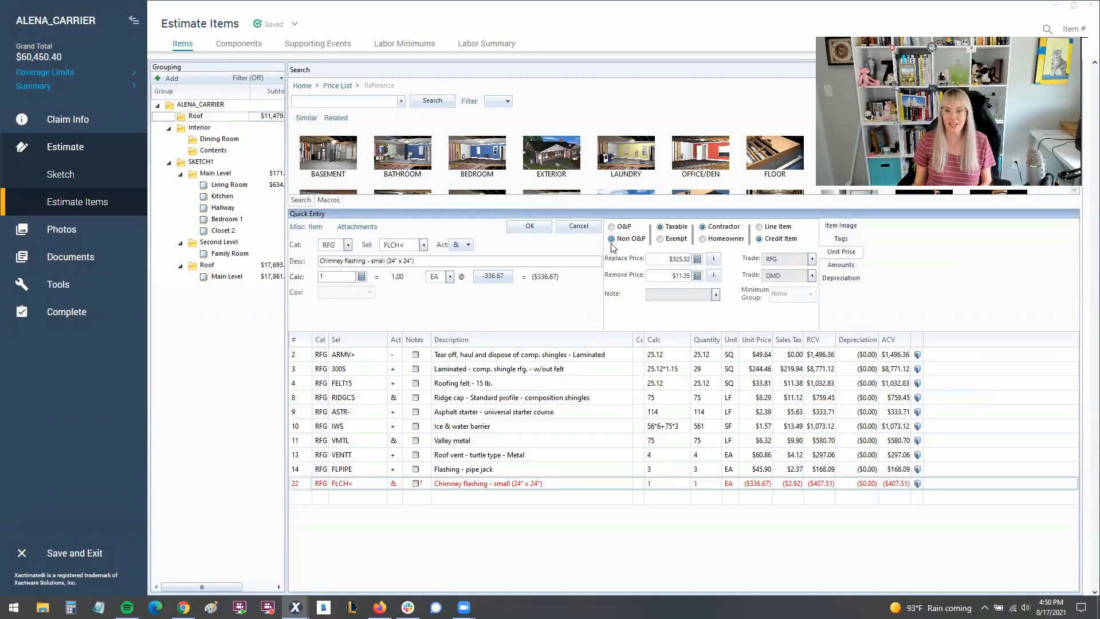
click(764, 487)
click(755, 485)
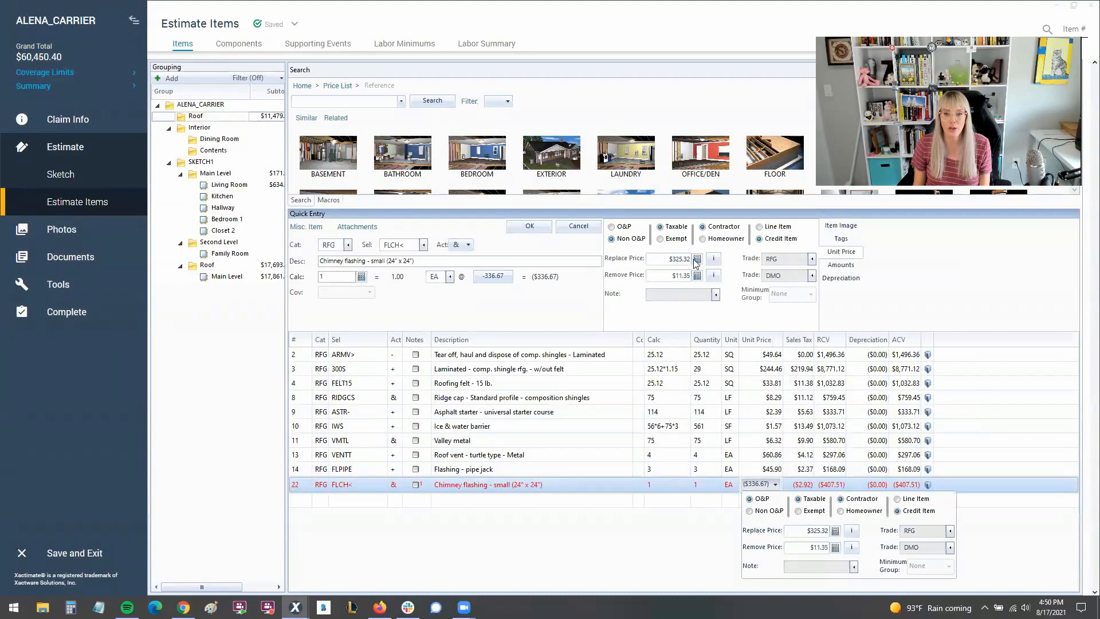
Set the market conditions amount to -50 in the chimney flashing's replace price breakdown and save the line item.
click(713, 258)
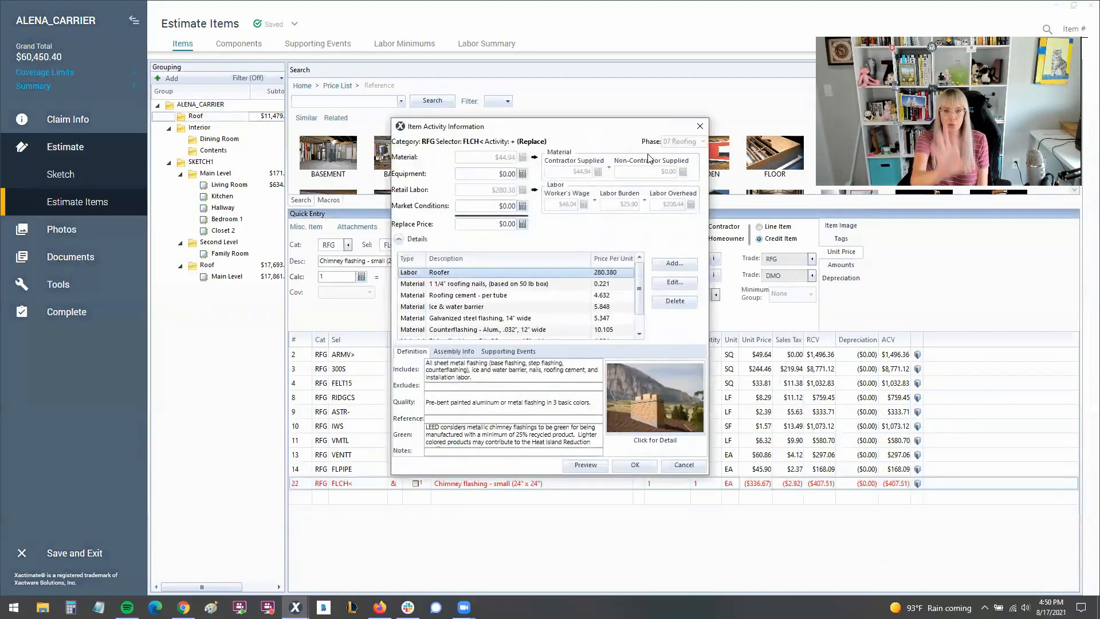
click(699, 126)
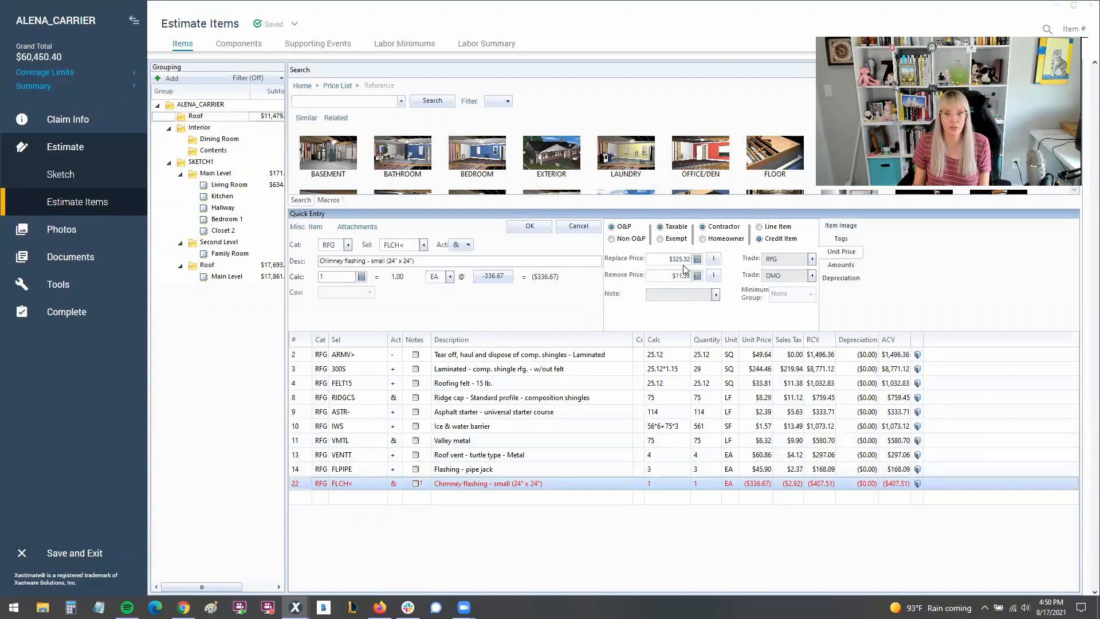
click(714, 261)
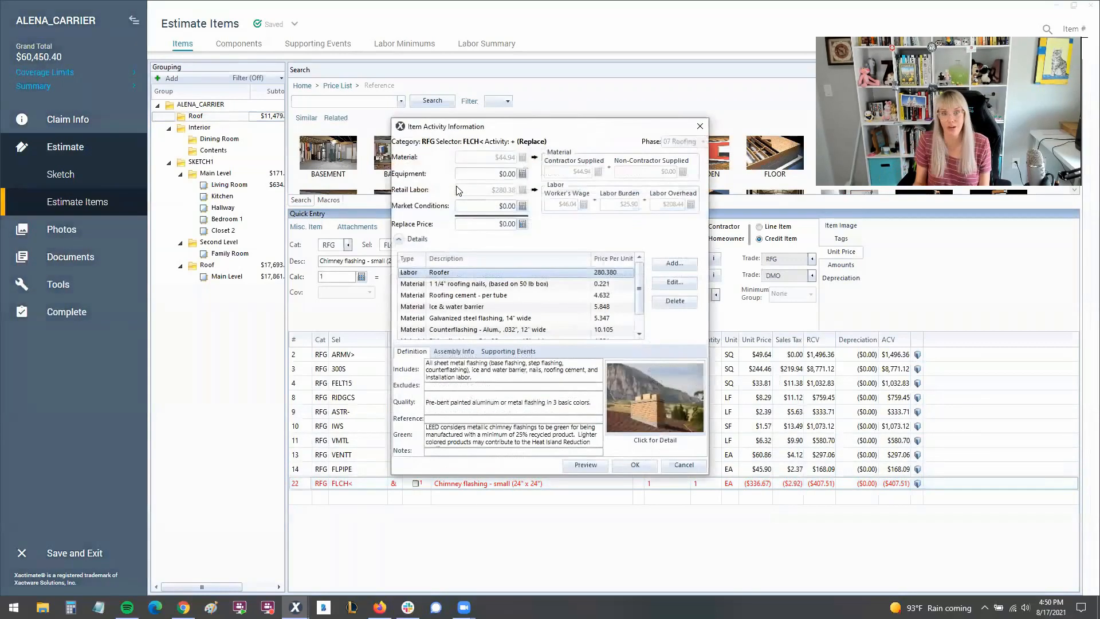
click(487, 206)
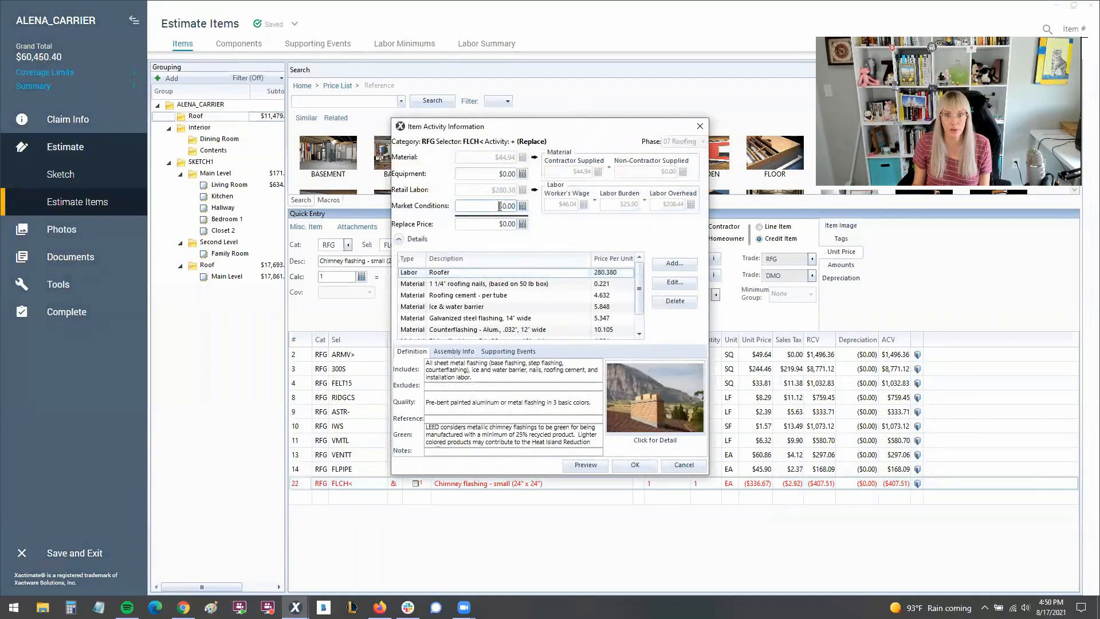
text(-50)
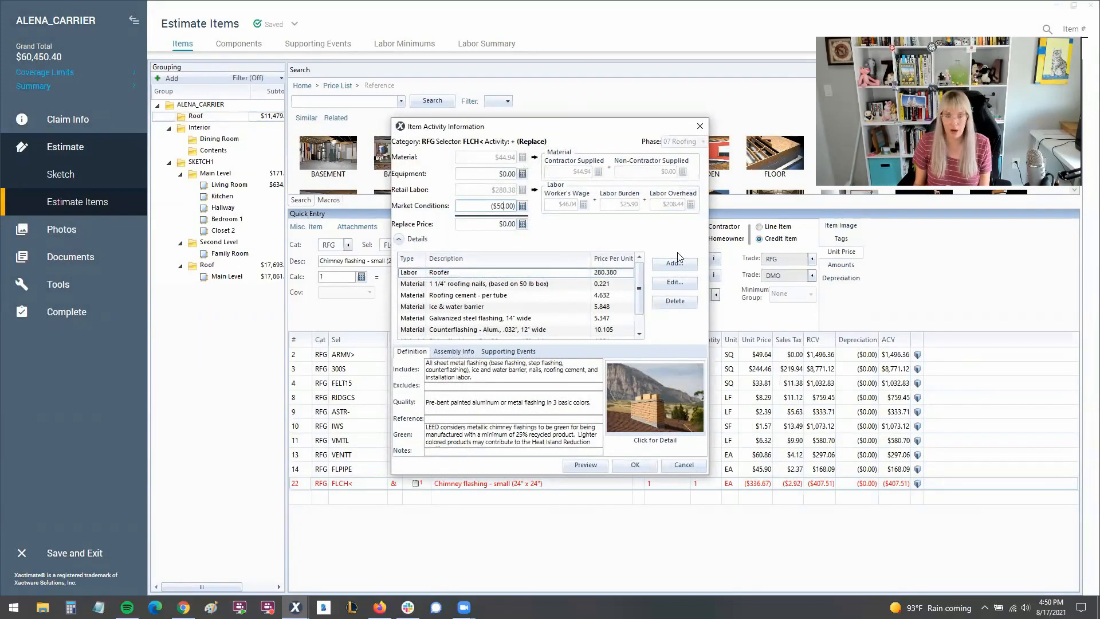
click(634, 465)
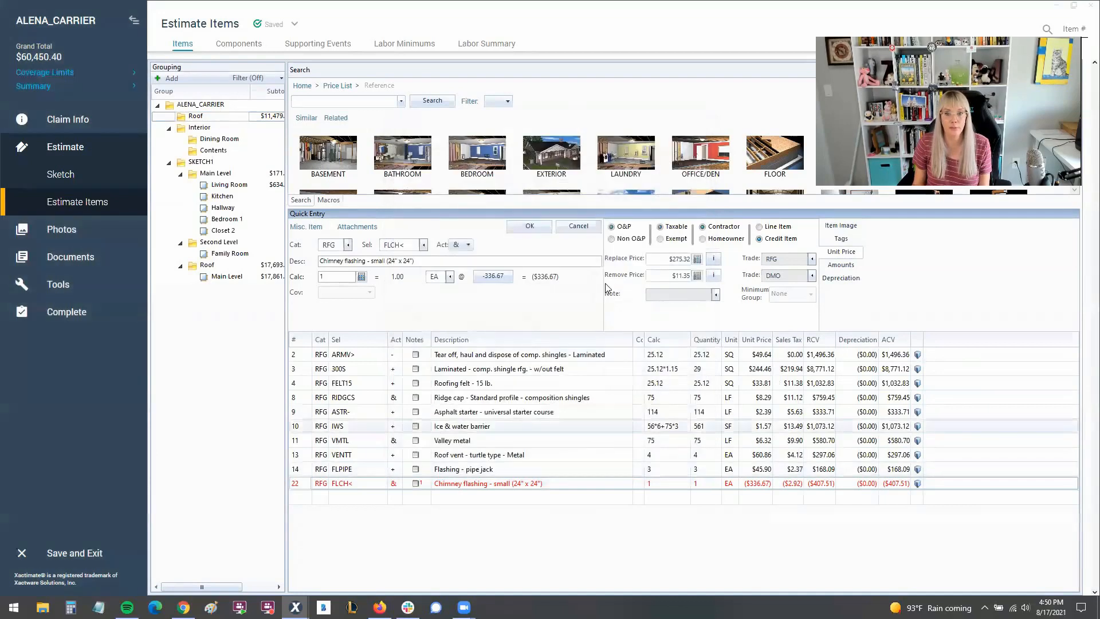
click(530, 227)
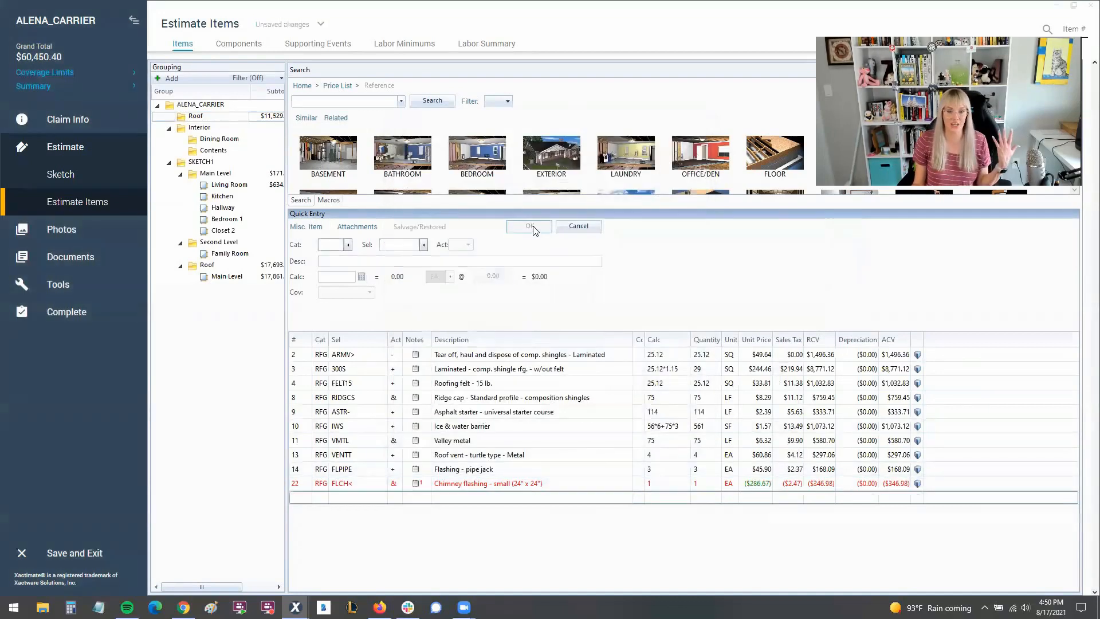